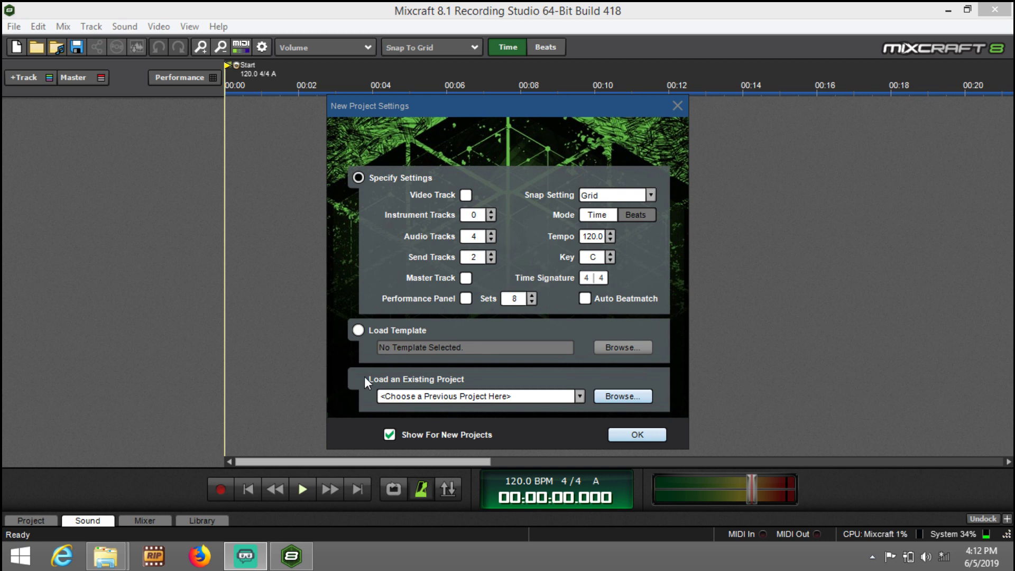
Turn on Auto Beatmatch in New Project Settings, keeping 4 audio tracks, 120.0 tempo and key C.
left_click(584, 299)
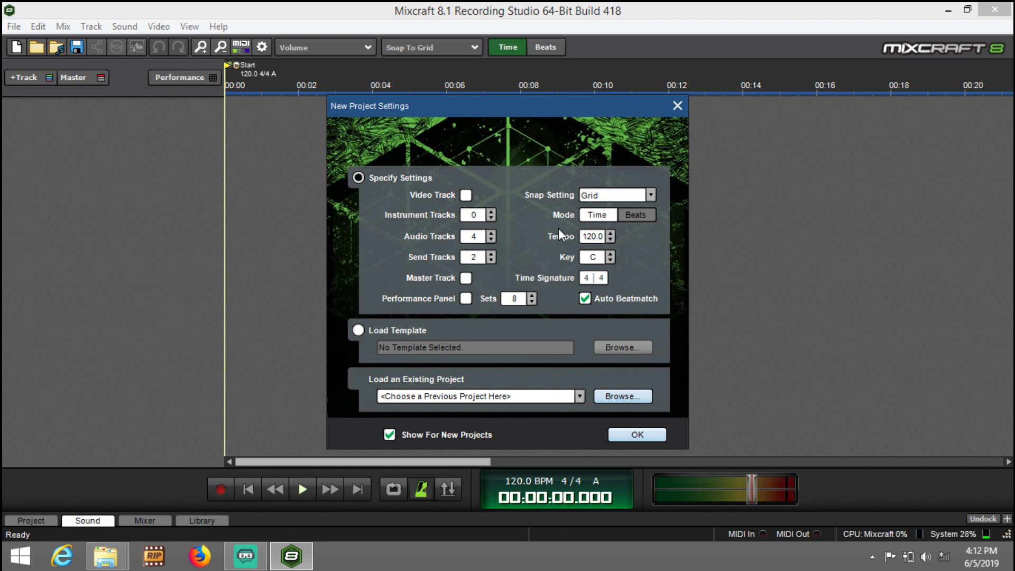
Create the project and drop the From The South audio file onto track 1.
left_click(635, 434)
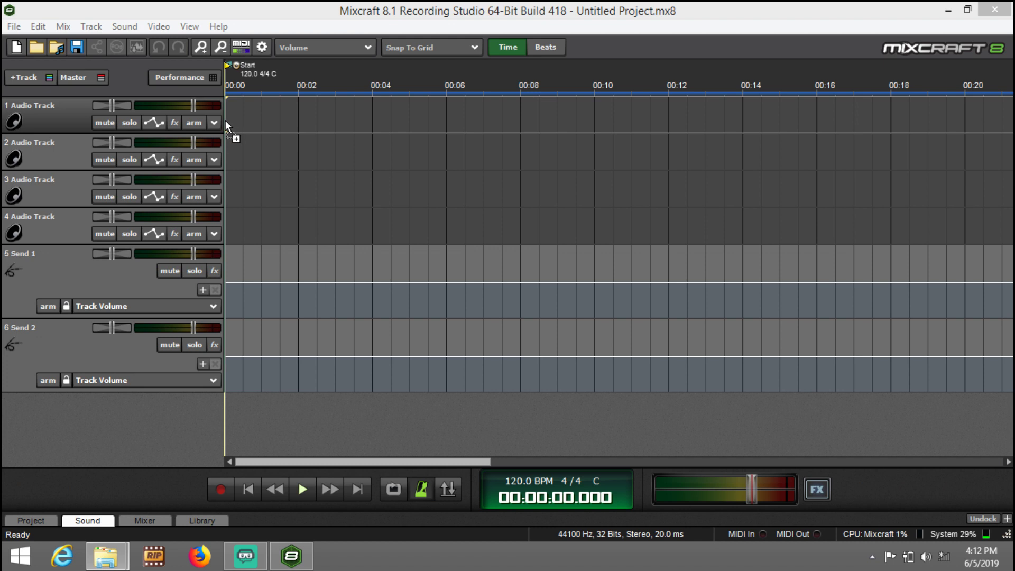
left_click_drag(225, 119, 226, 120)
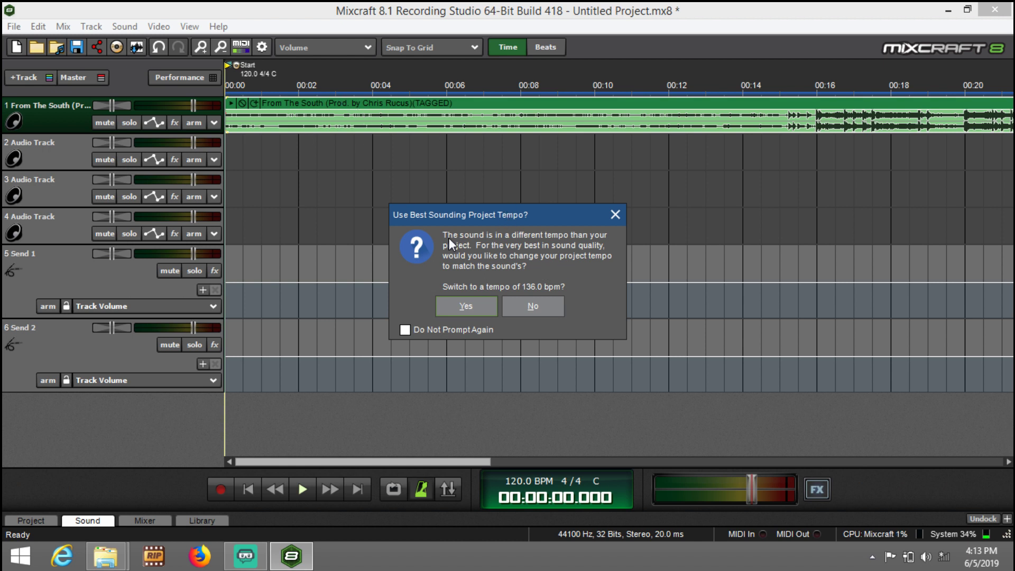
Accept the 136.0 BPM tempo and align the From The South clip to start at 00:00:00.000.
left_click(466, 310)
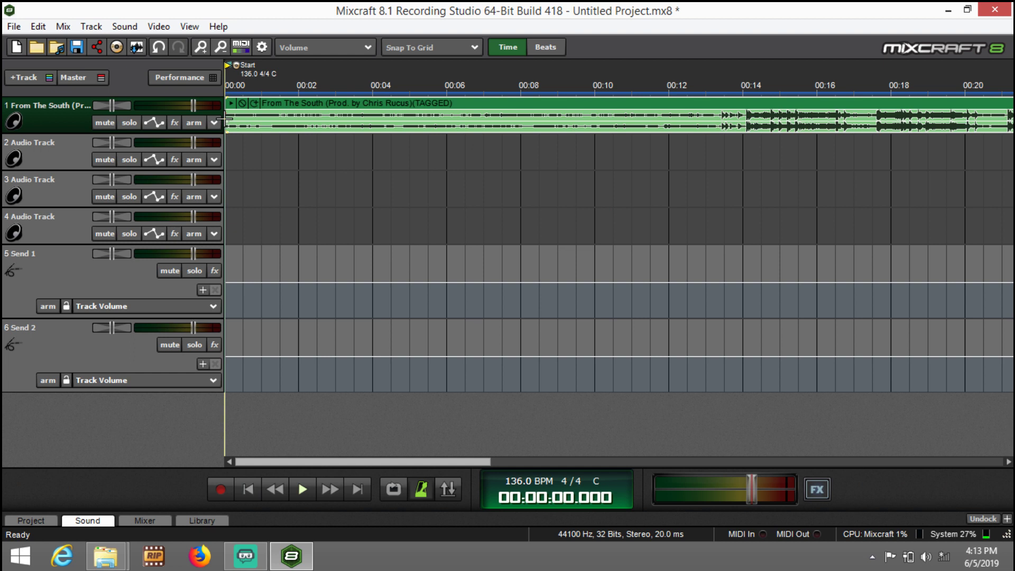
left_click_drag(225, 119, 254, 120)
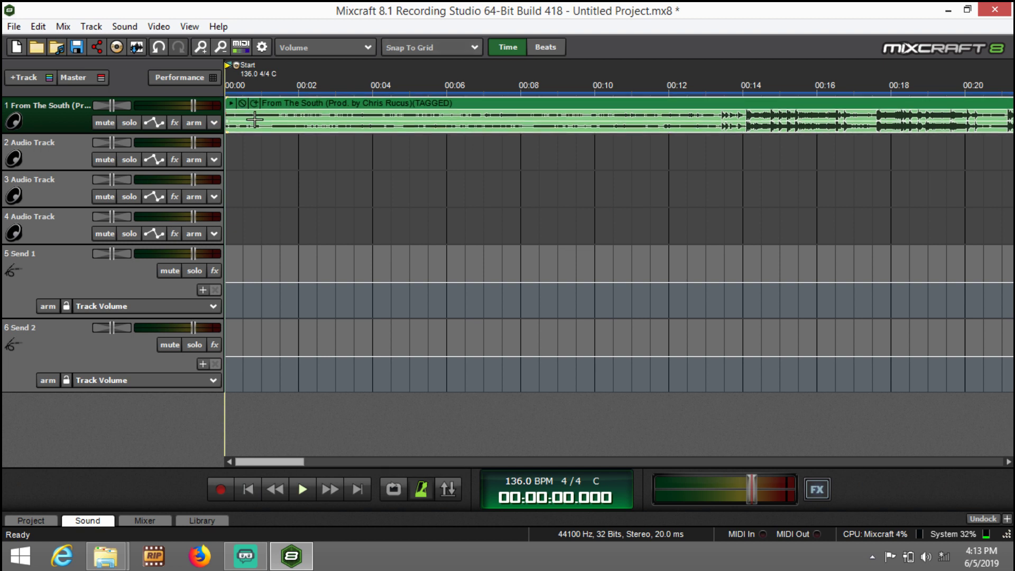
left_click(204, 49)
left_click(203, 49)
left_click(204, 49)
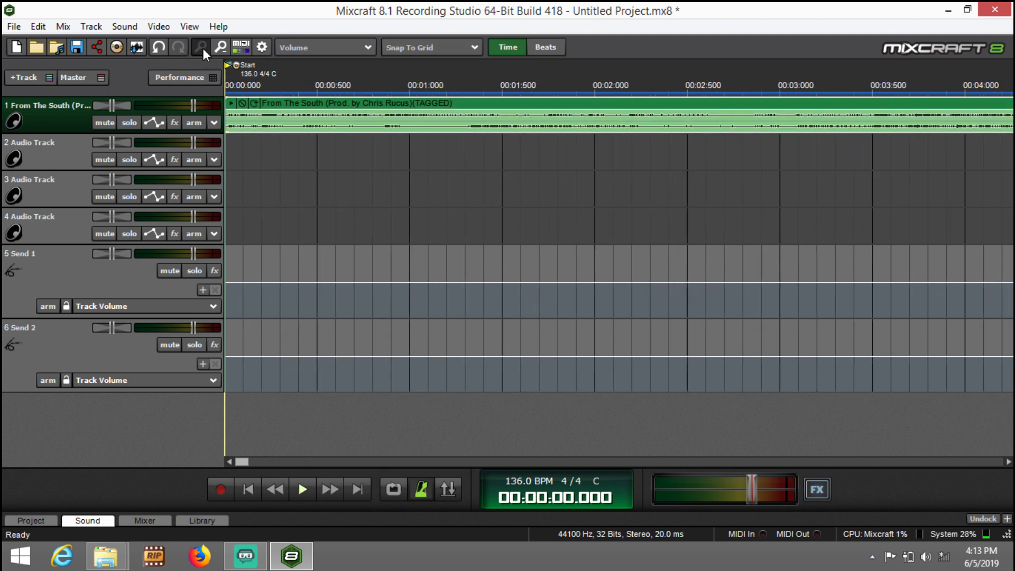
left_click(203, 48)
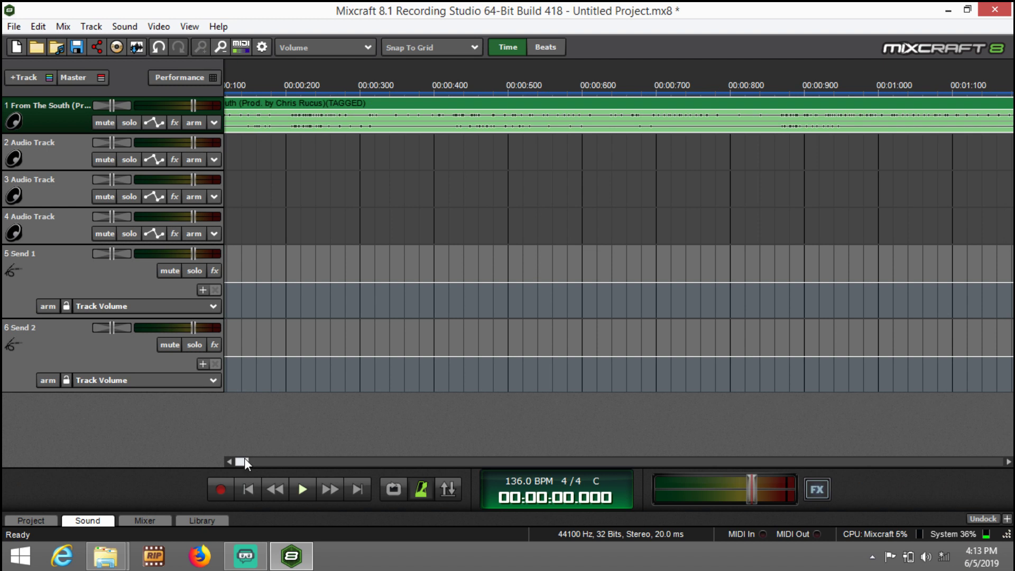
left_click(225, 460)
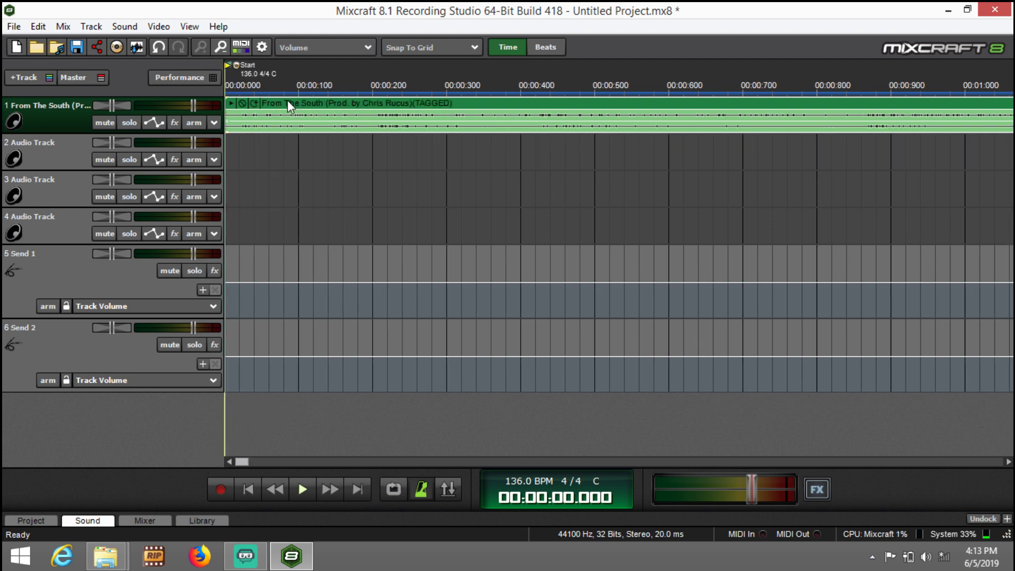
mouse_move(288, 100)
left_mouse_down()
mouse_move(304, 95)
mouse_move(264, 102)
mouse_move(283, 102)
left_mouse_up()
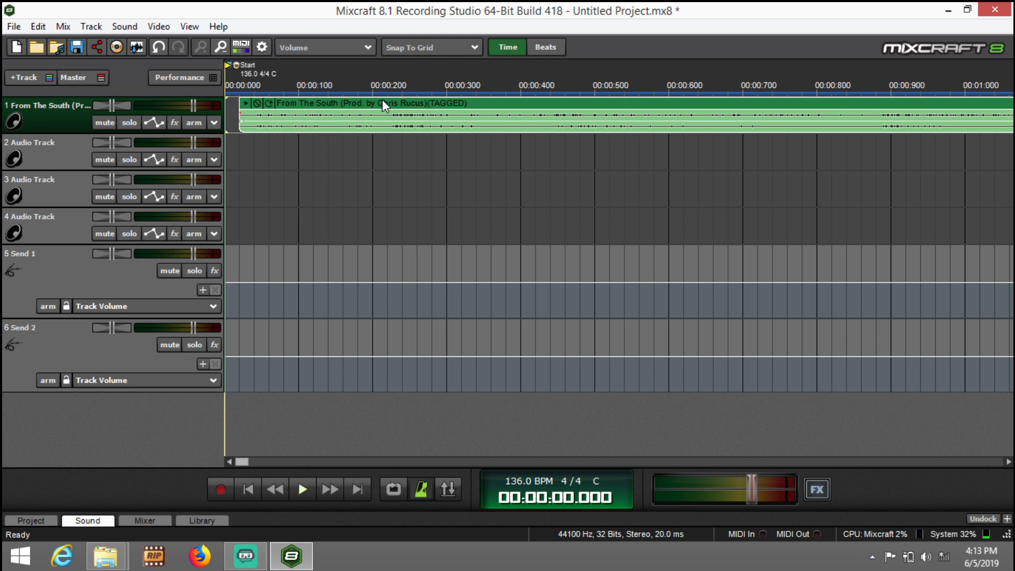
left_click_drag(383, 99, 254, 99)
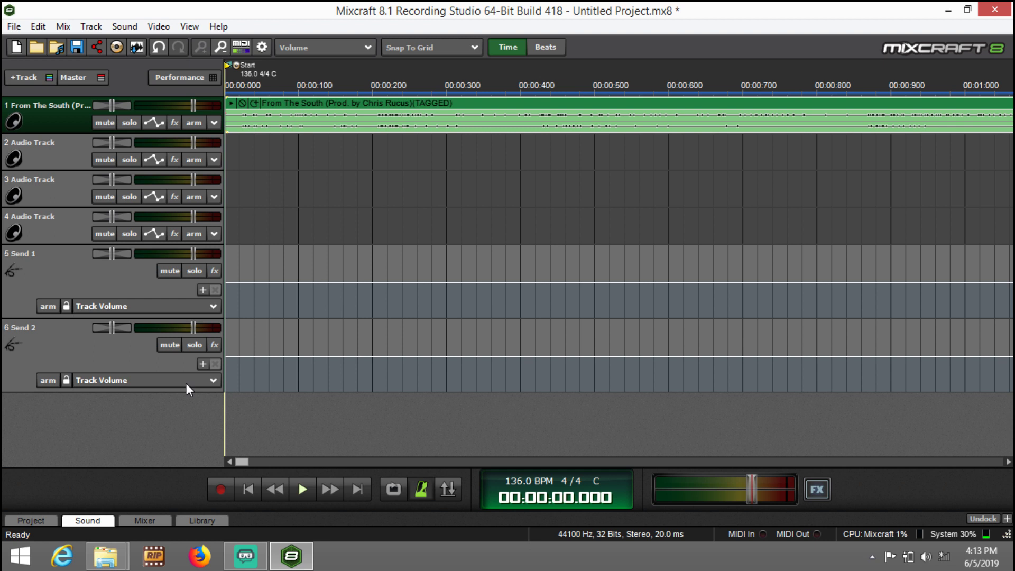
Clear the clip's warp markers and move its loop start to 1:1:0 in the Sound editor.
left_click(87, 521)
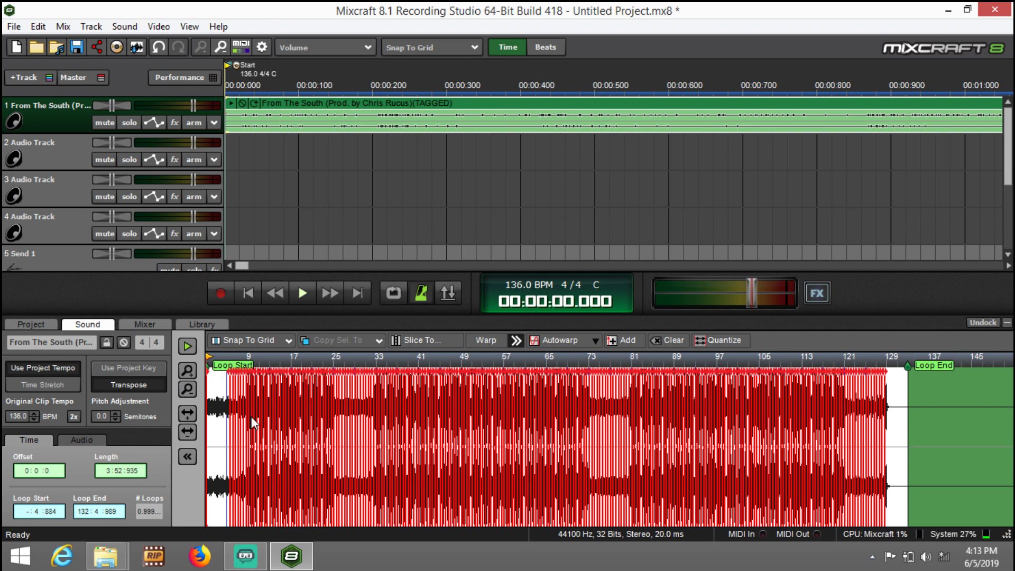
left_click(667, 342)
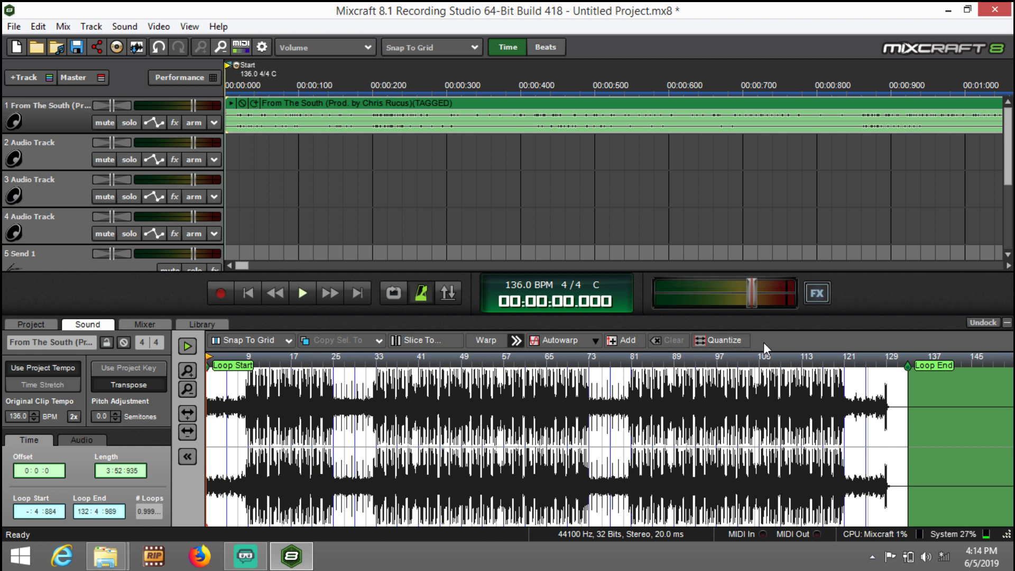
key("plus")
key("plus")
key("plus")
key("plus")
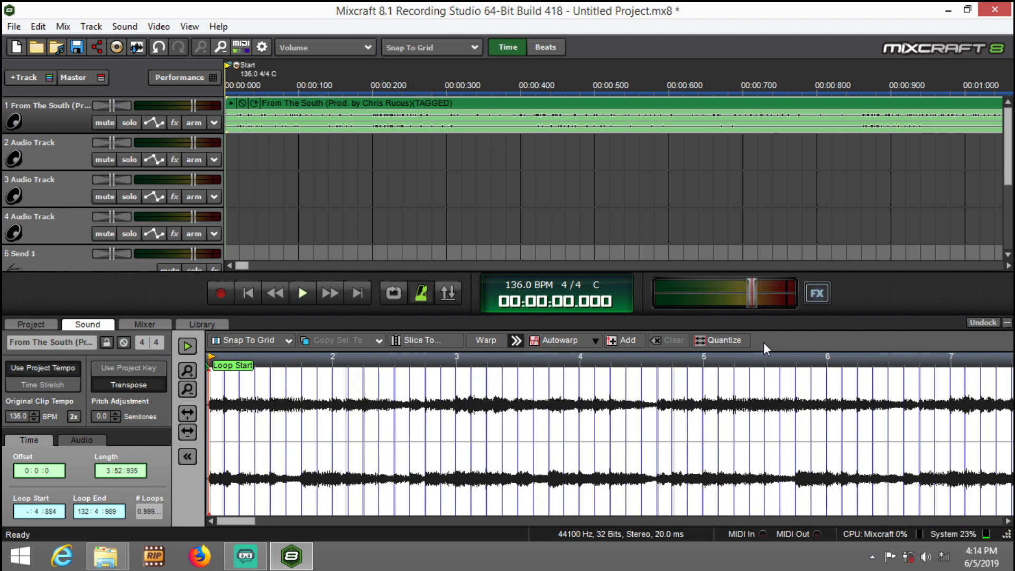
key("plus")
key("plus")
key("plus")
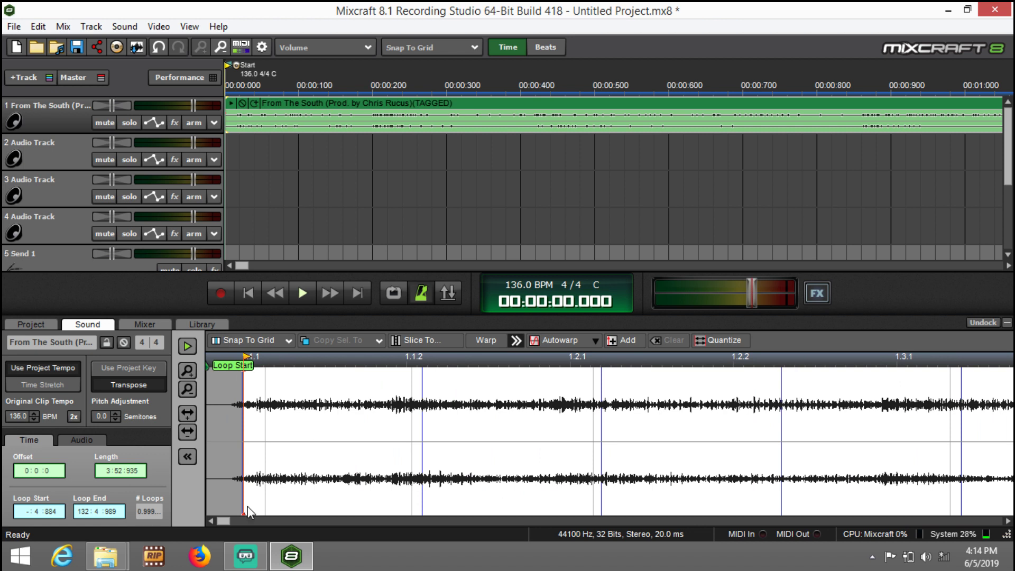
left_click_drag(244, 511, 158, 510)
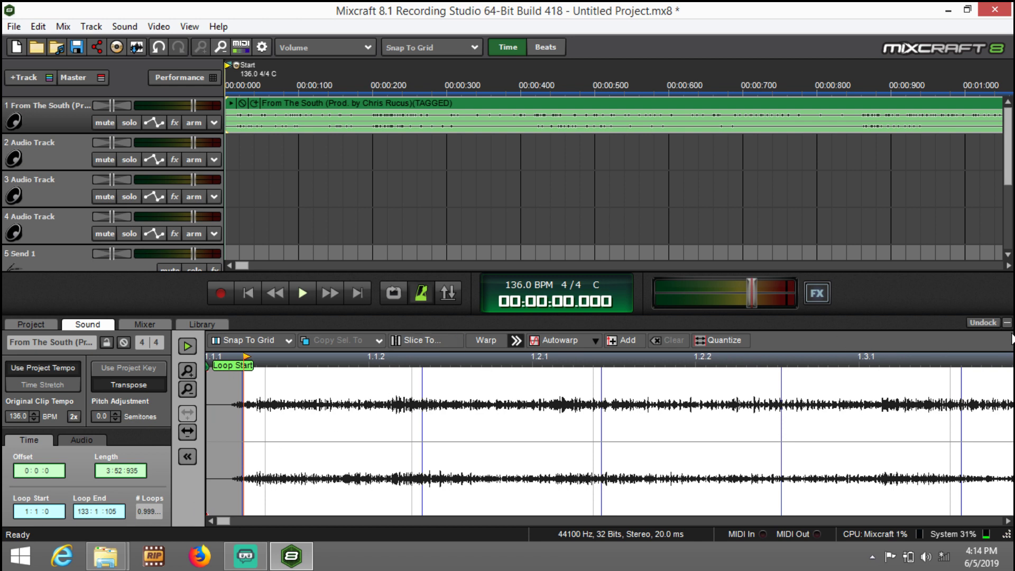
Minimize the Sound panel to return to the full arrangement with both send tracks.
left_click(1008, 324)
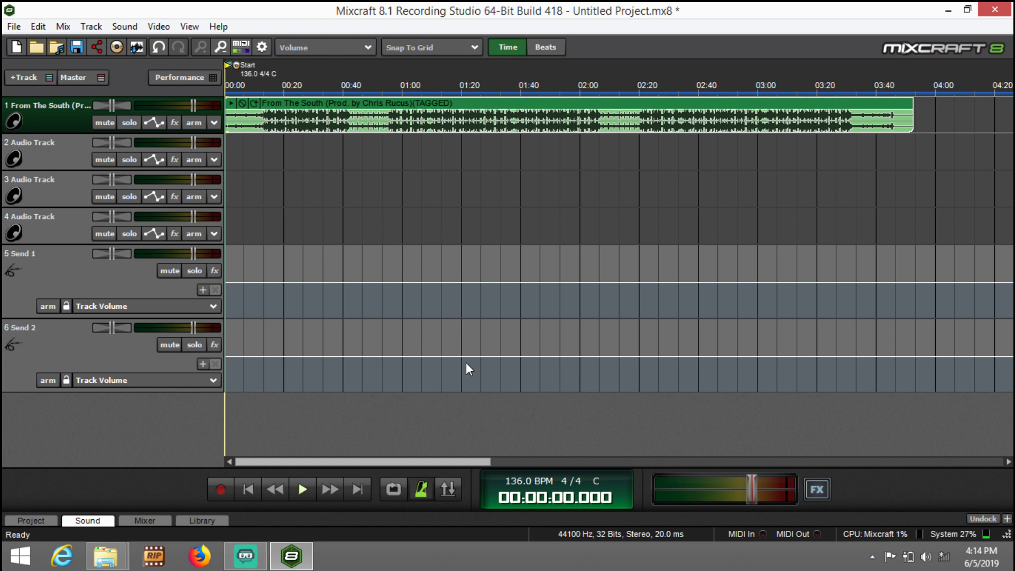
left_click(421, 494)
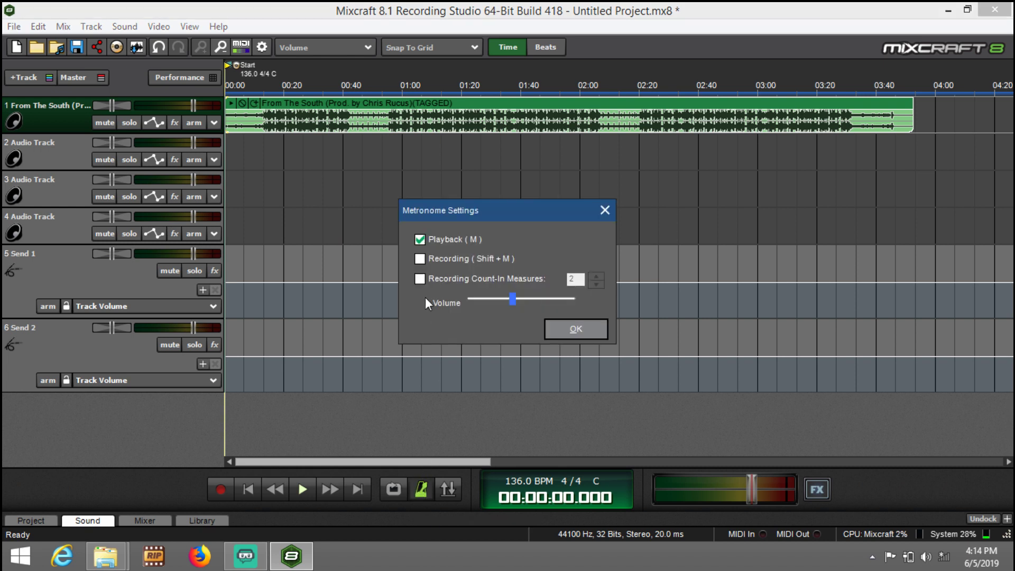
left_click(419, 242)
left_click(418, 242)
left_click(571, 328)
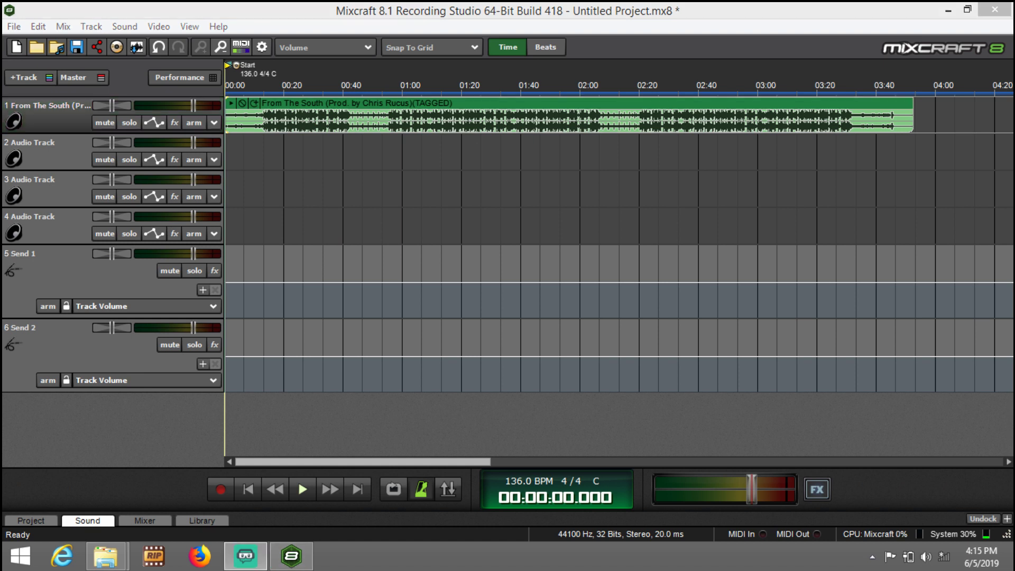
key("space")
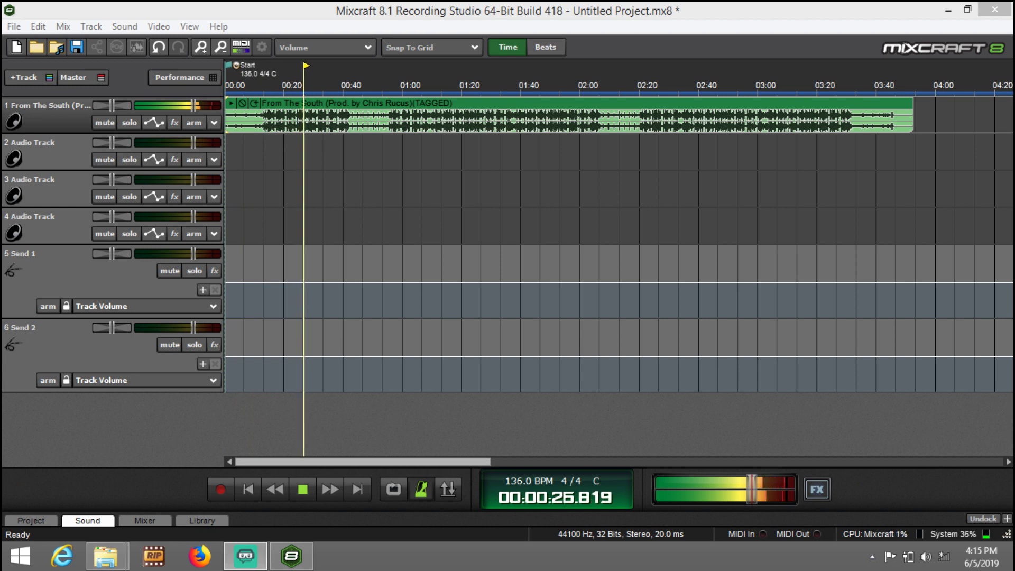
key("space")
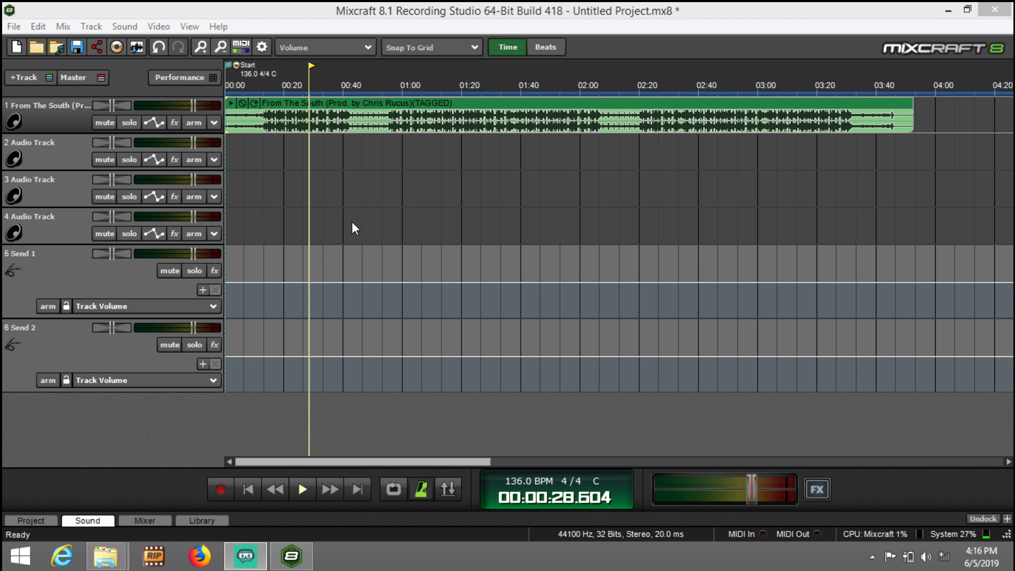
key("Home")
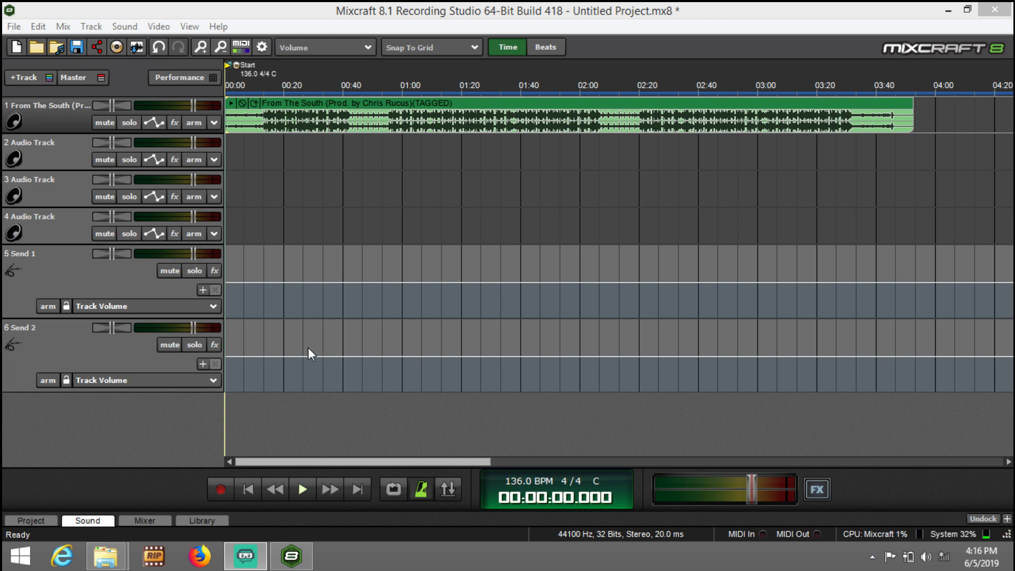
Add a Classic Delay with the New Tape preset to Track 2, leaving SYNC off.
left_click(177, 163)
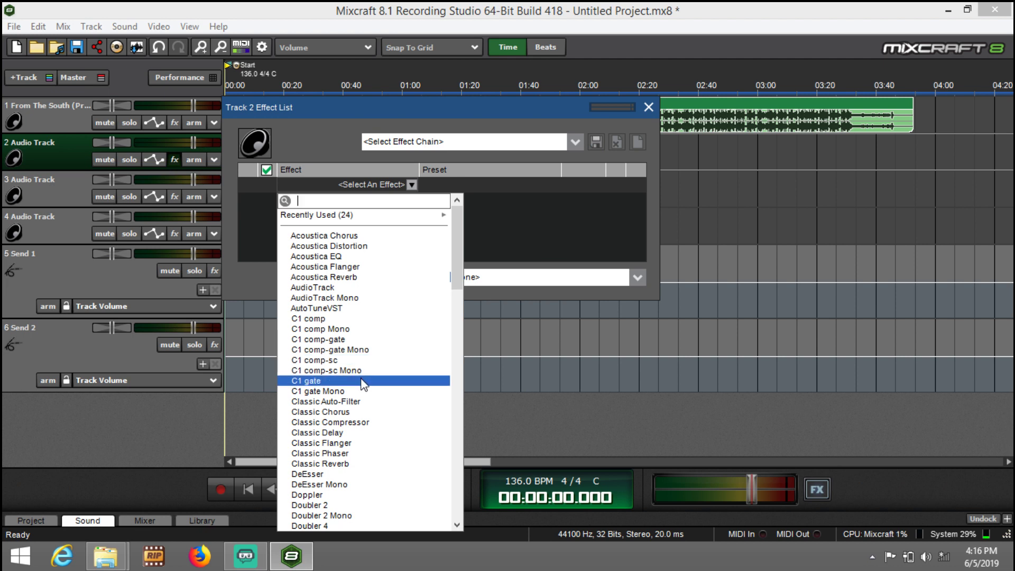
left_click(344, 431)
left_click(586, 185)
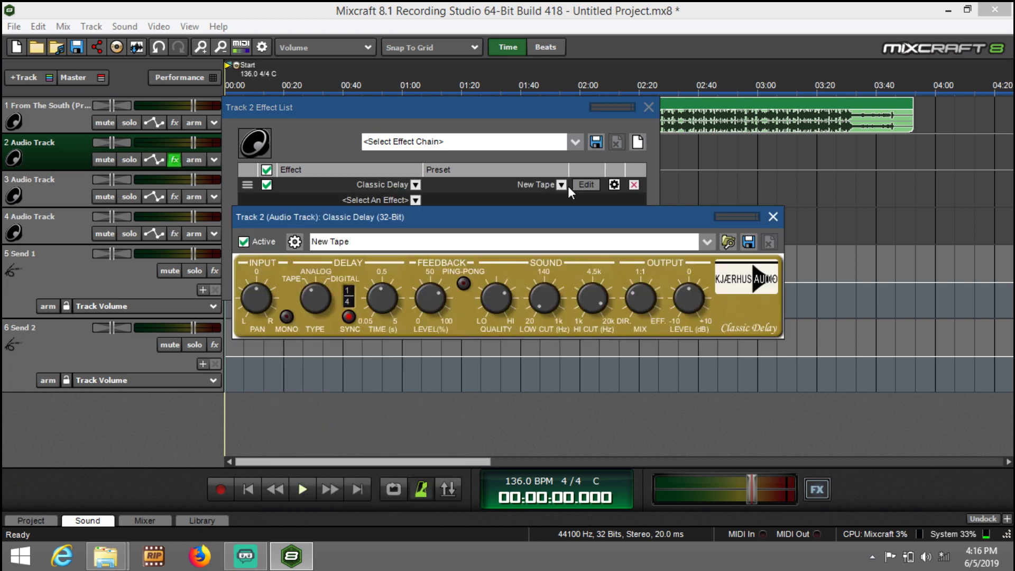
left_click(348, 316)
left_click(350, 317)
left_click(773, 216)
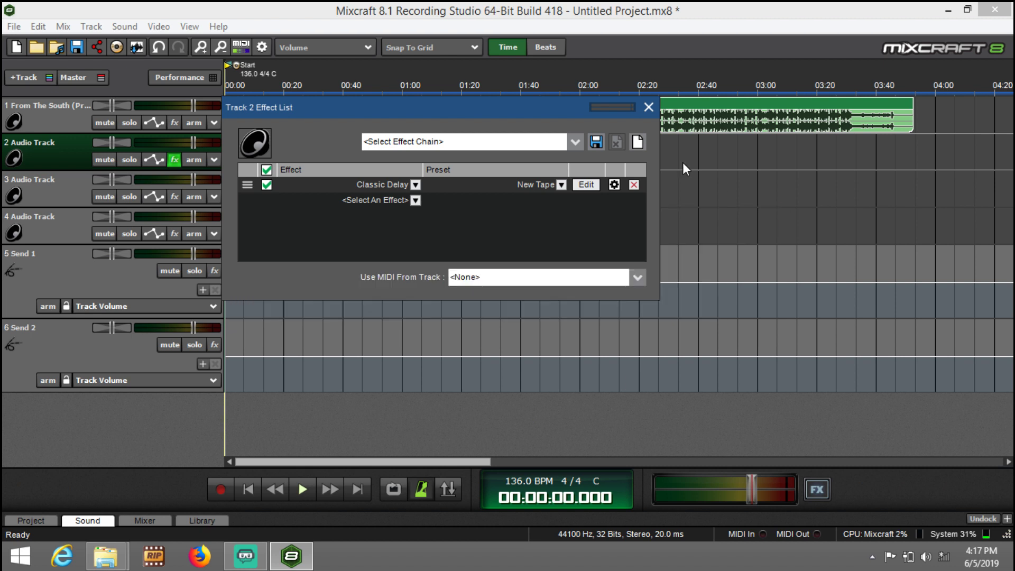
left_click(649, 108)
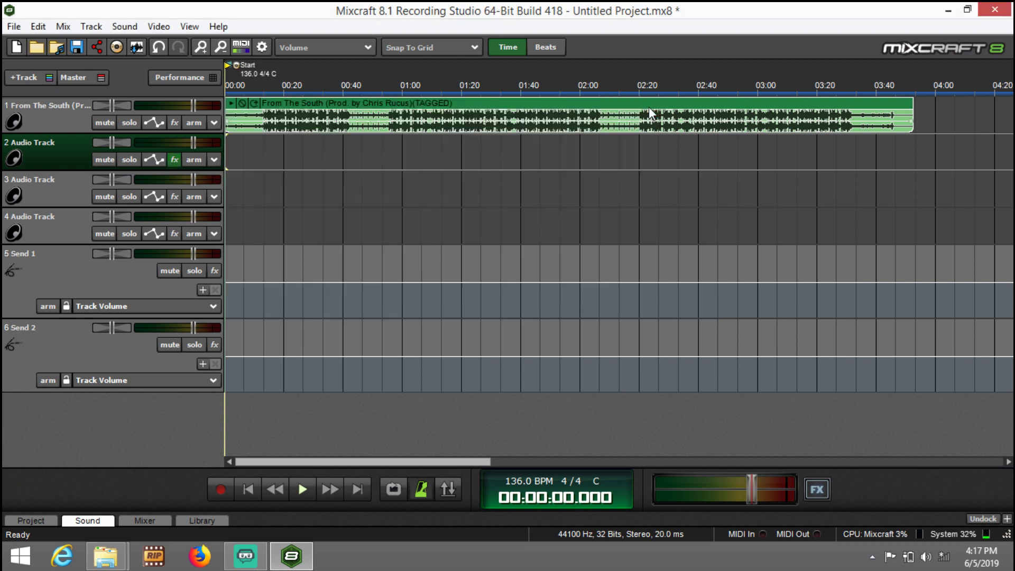